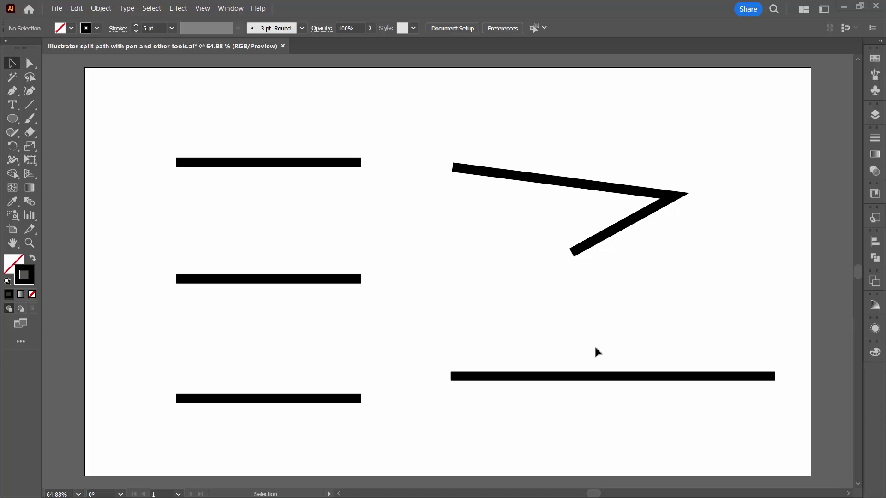
# - Select the top-left horizontal line on its own
pyautogui.moveTo(165, 125); pyautogui.dragTo(582, 340)
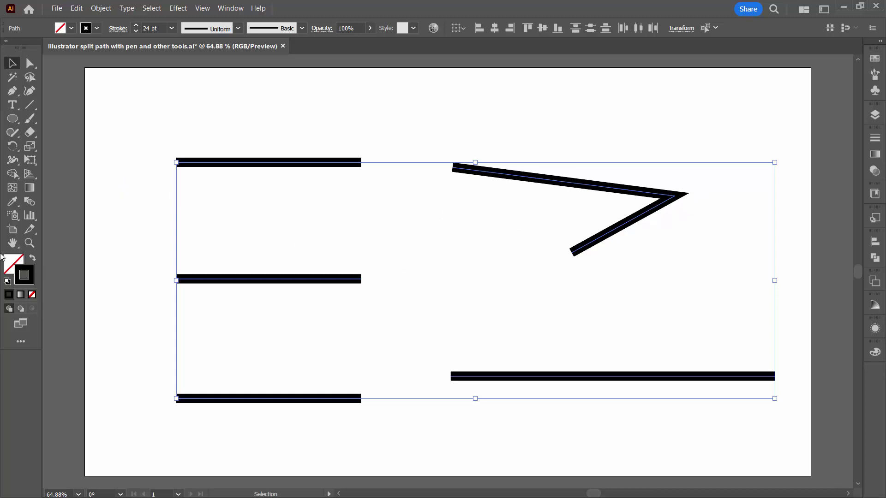
pyautogui.click(122, 194)
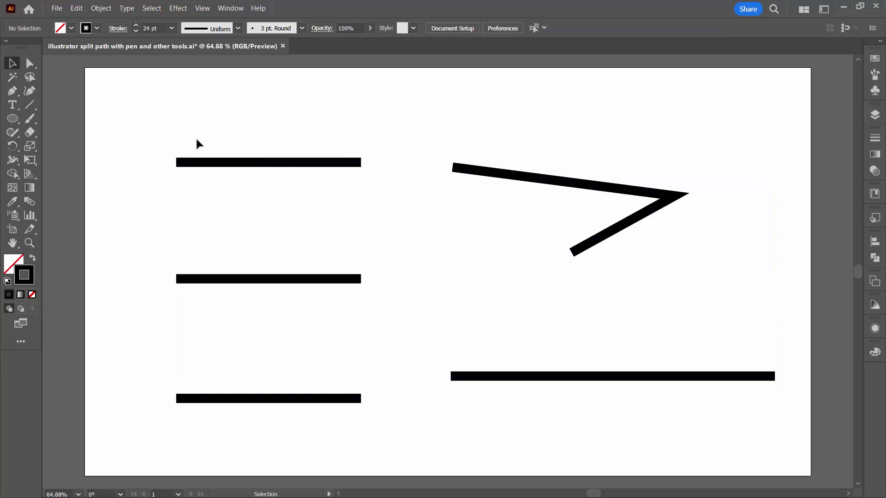
pyautogui.click(249, 163)
# - Erase a small gap across the line near its left end with the Eraser tool
pyautogui.click(29, 133)
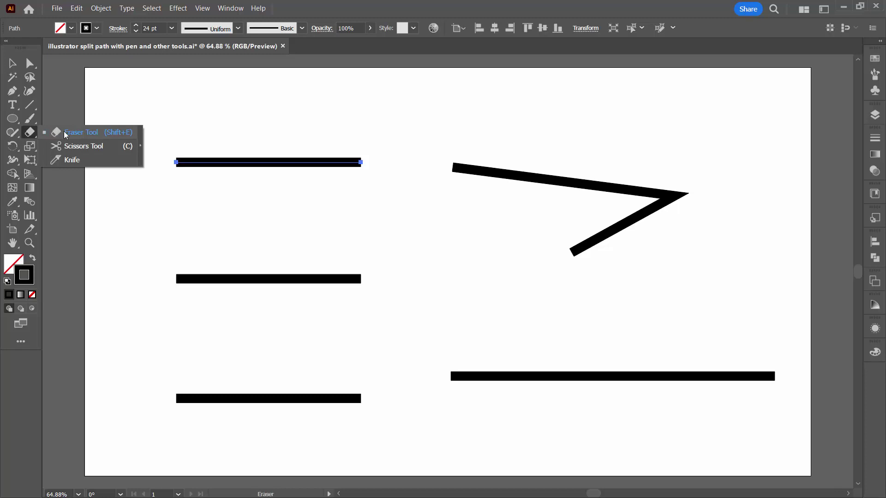
pyautogui.click(64, 133)
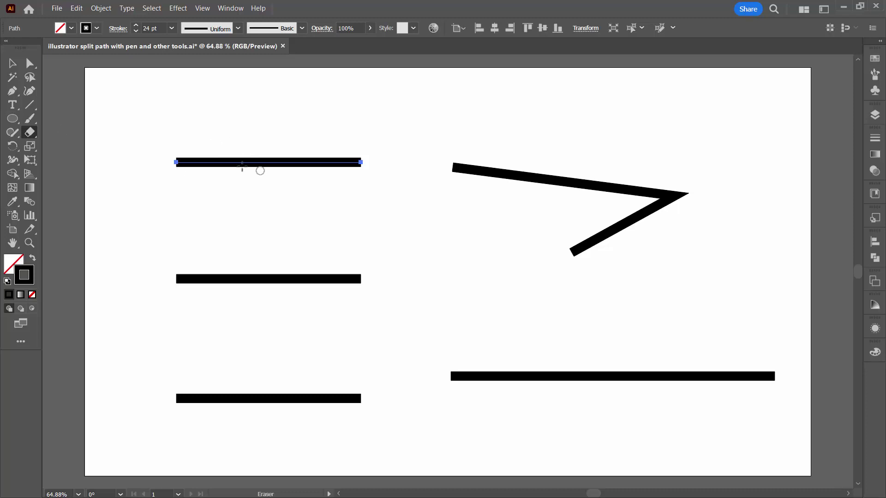
pyautogui.moveTo(208, 147); pyautogui.dragTo(217, 178)
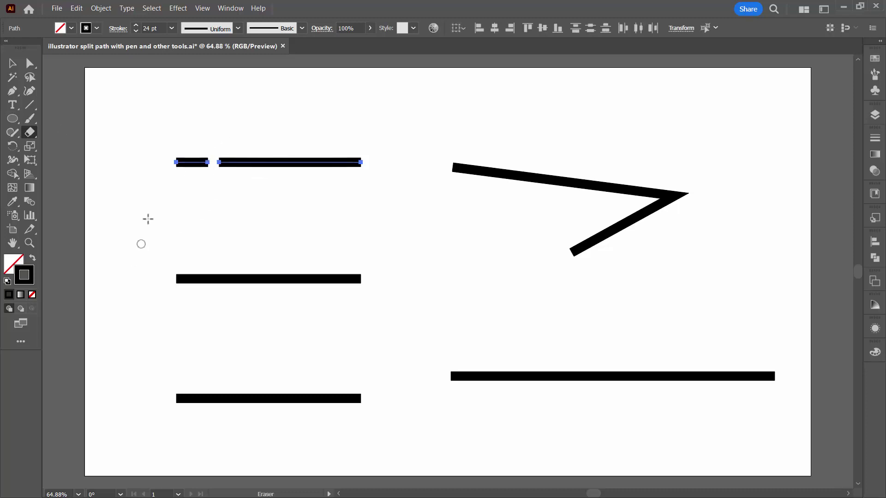
pyautogui.click(13, 63)
# - Cut the middle-left line partway along its length with the Scissors tool
pyautogui.click(187, 164)
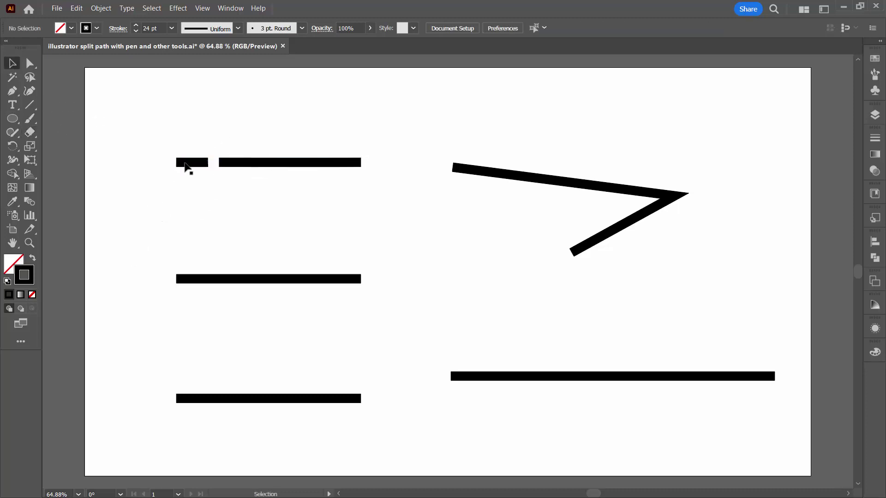
pyautogui.moveTo(240, 241); pyautogui.dragTo(275, 298)
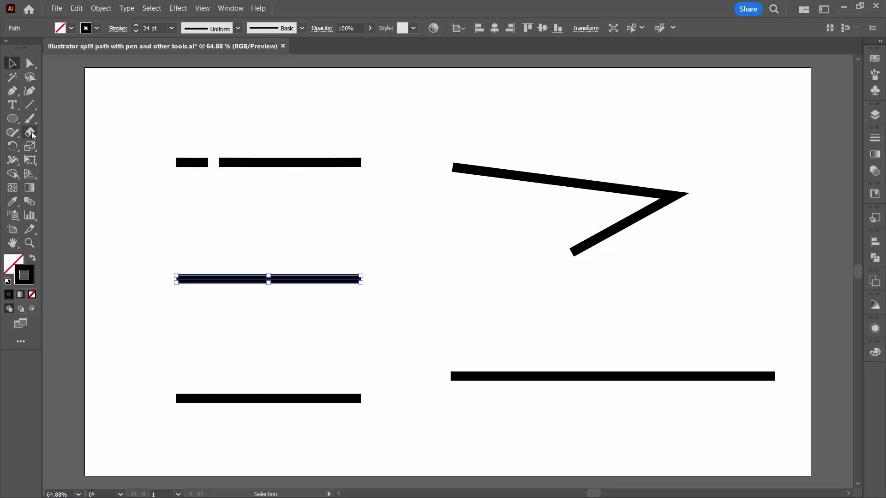
pyautogui.moveTo(30, 133); pyautogui.dragTo(72, 146)
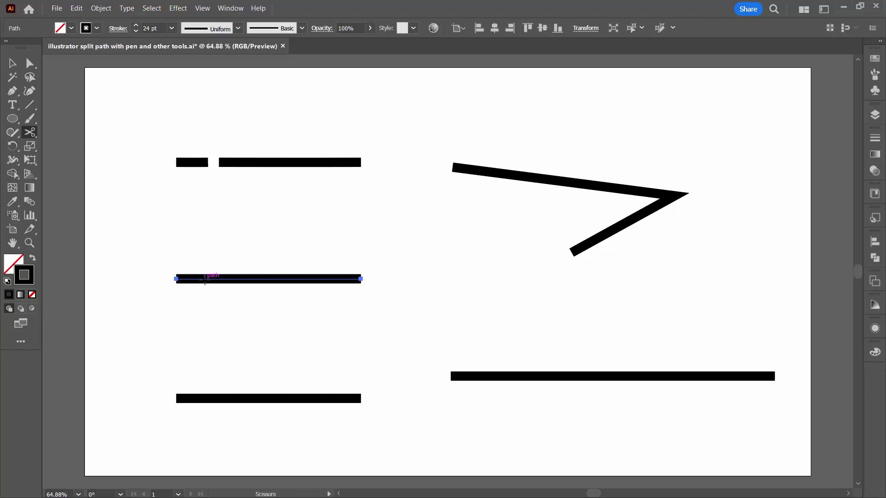
pyautogui.click(285, 279)
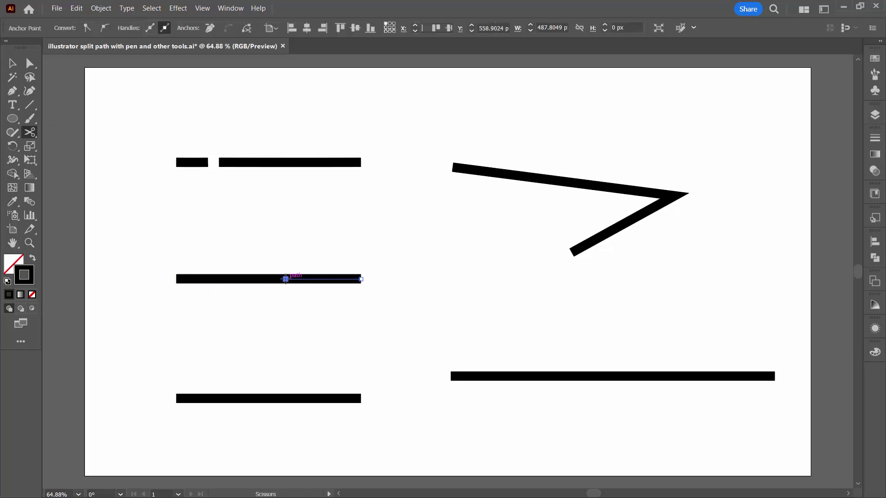
pyautogui.click(12, 63)
# - Move the middle line's left piece up and to the left, opening a gap
pyautogui.click(181, 289)
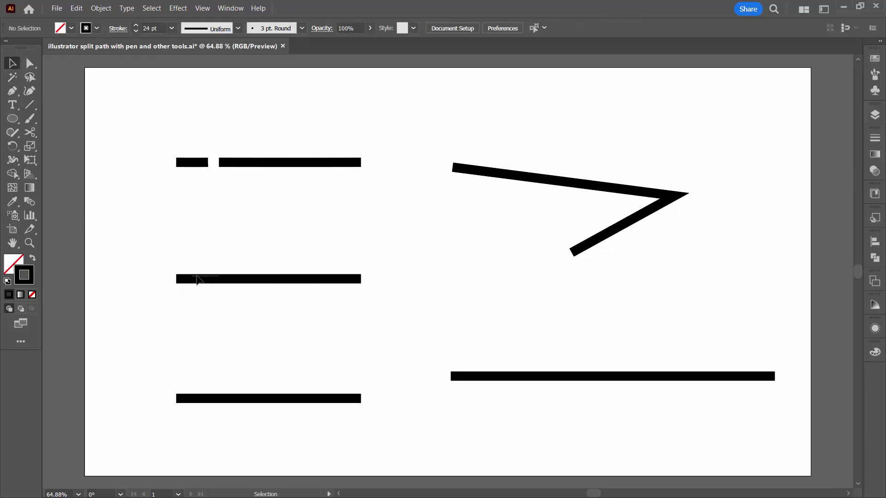
pyautogui.click(202, 281)
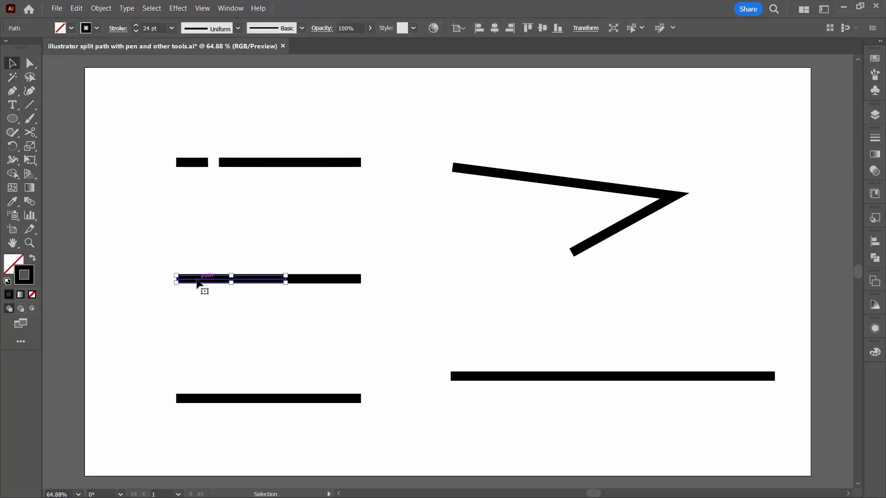
pyautogui.moveTo(203, 282); pyautogui.dragTo(175, 271)
pyautogui.click(276, 272)
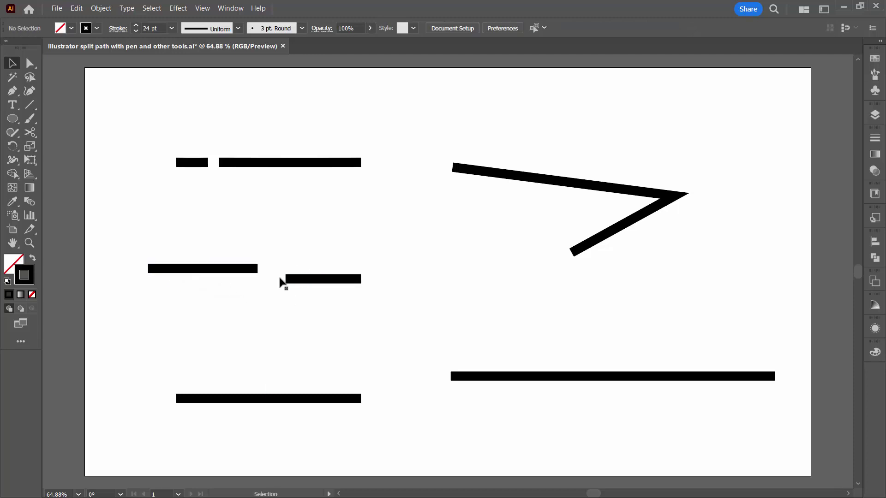
# - Slice through the bottom-left line with a slanted Knife cut
pyautogui.click(247, 398)
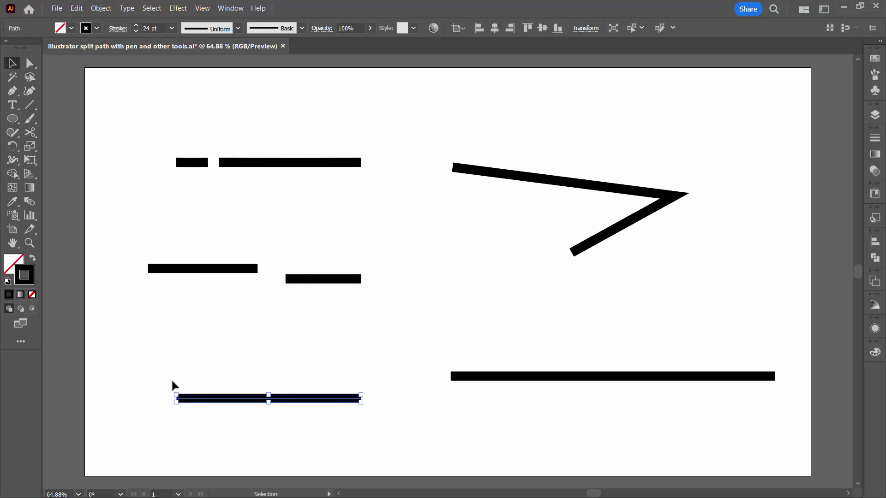
pyautogui.moveTo(34, 136); pyautogui.dragTo(65, 160)
pyautogui.moveTo(270, 380); pyautogui.dragTo(283, 421)
pyautogui.click(13, 63)
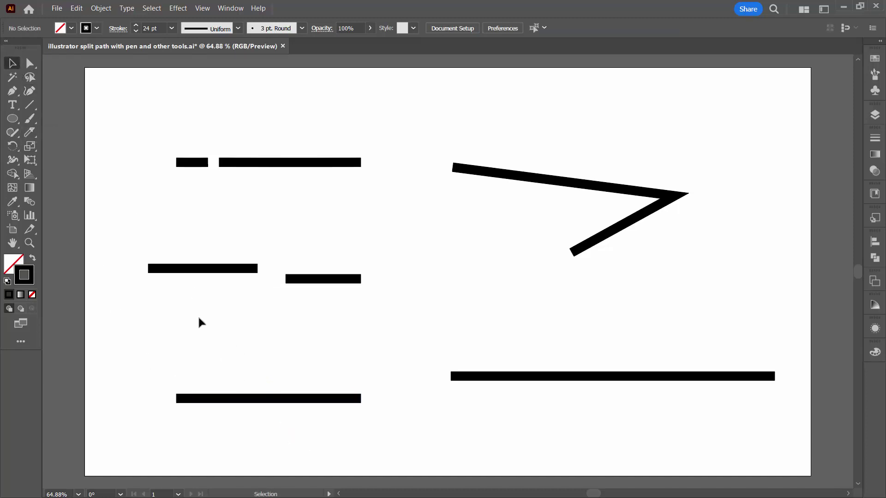
# - Expand both halves of the bottom-left line, converting fill and stroke to shapes
pyautogui.moveTo(223, 366); pyautogui.dragTo(265, 414)
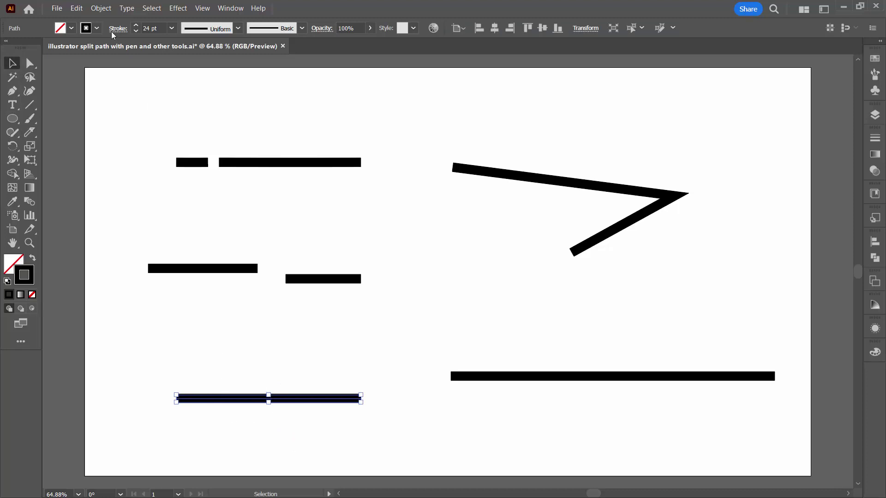
pyautogui.click(101, 8)
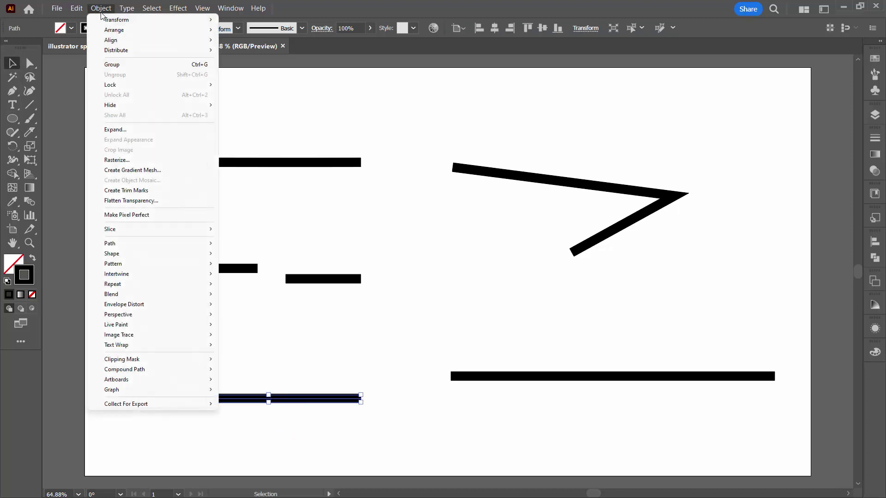
pyautogui.click(111, 130)
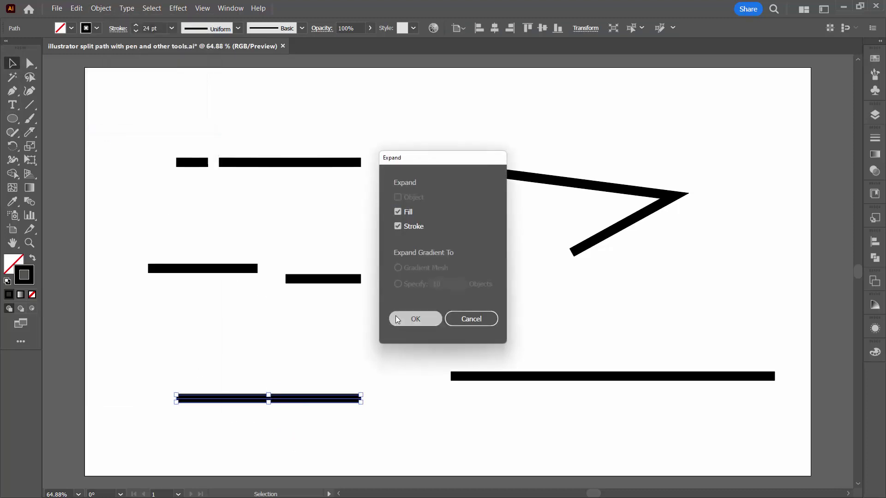
pyautogui.click(401, 316)
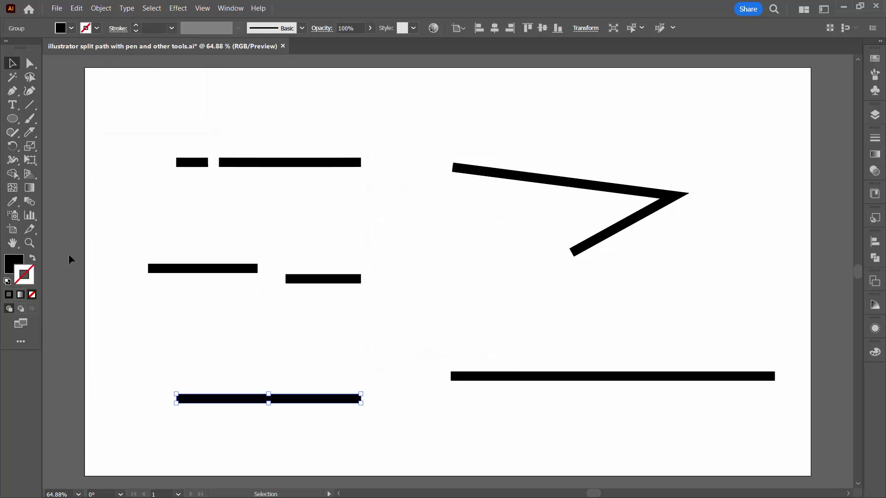
# - Cut the expanded bar with a curved knife slice, ungroup it, and spread the halves apart
pyautogui.click(29, 133)
pyautogui.moveTo(256, 376); pyautogui.dragTo(291, 437)
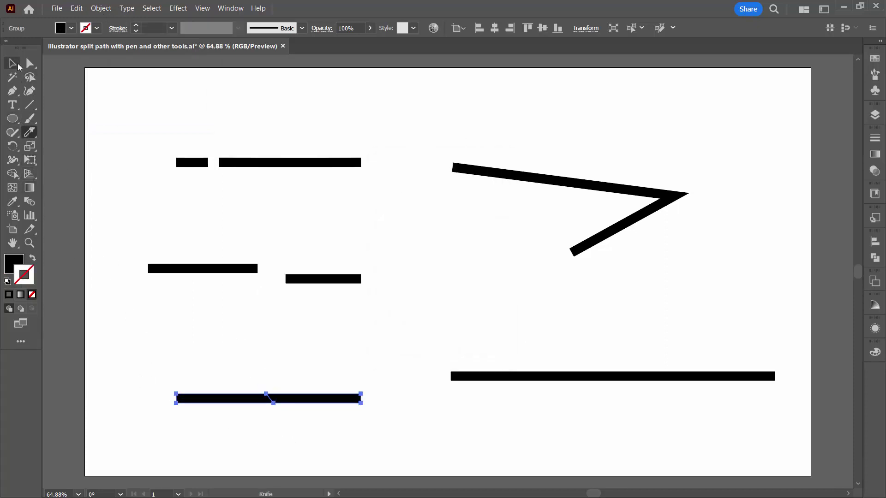
pyautogui.click(12, 63)
pyautogui.click(101, 8)
pyautogui.click(116, 75)
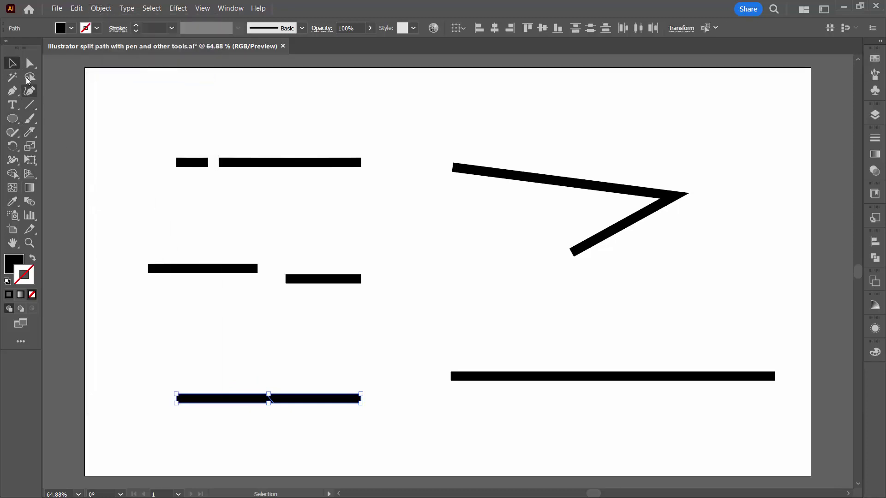
pyautogui.click(207, 399)
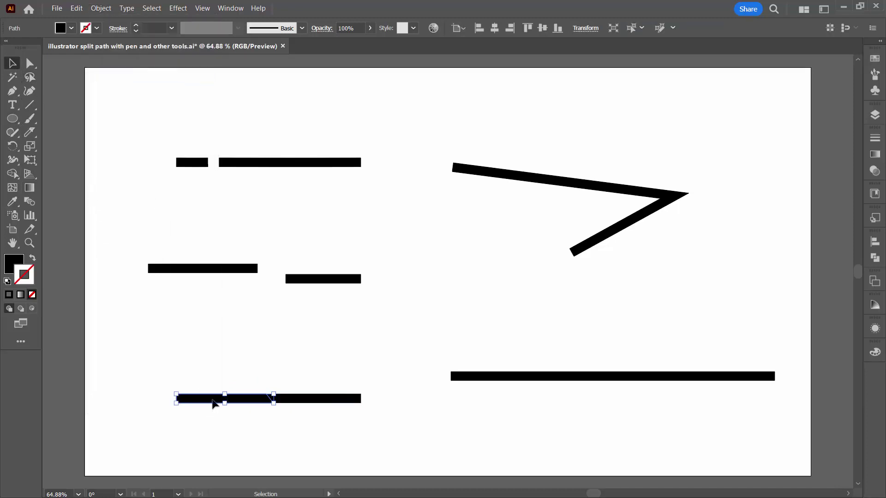
pyautogui.moveTo(209, 400); pyautogui.dragTo(200, 391)
pyautogui.moveTo(309, 398); pyautogui.dragTo(333, 375)
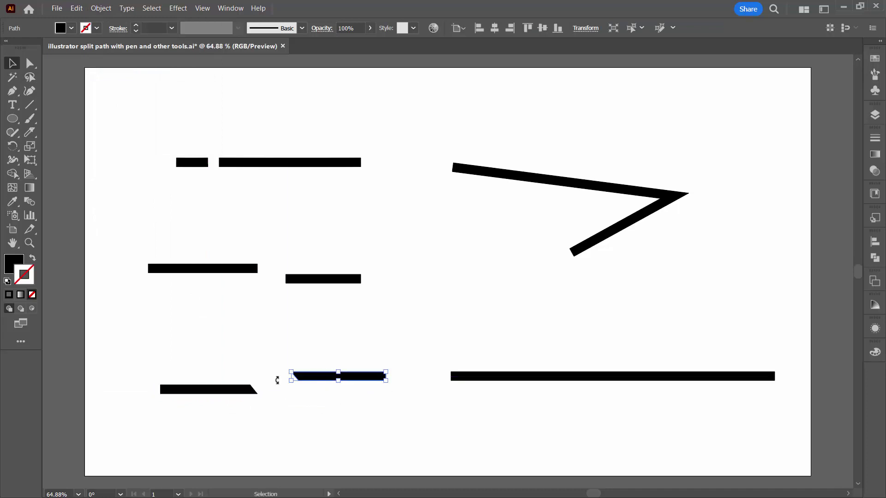
# - Slice the left bar piece with a wavy knife cut and pull the pieces up and down
pyautogui.click(217, 390)
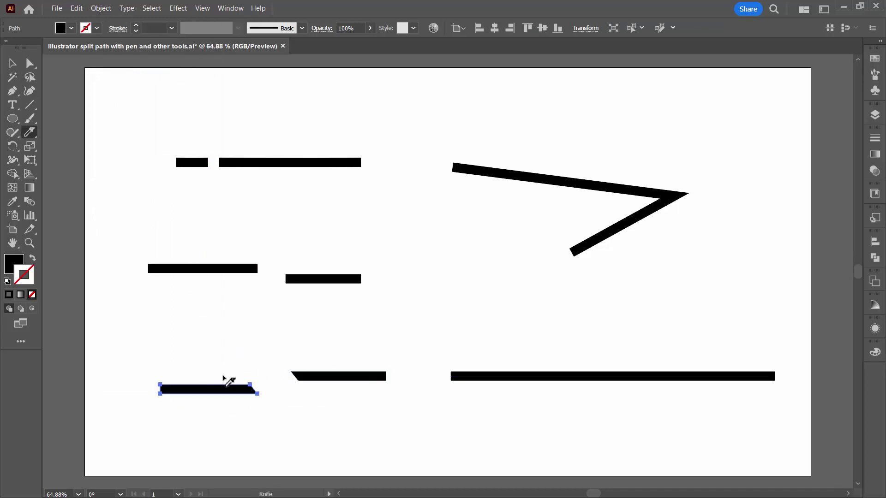
pyautogui.moveTo(223, 376)
pyautogui.mouseDown()
pyautogui.moveTo(175, 392)
pyautogui.moveTo(159, 427)
pyautogui.mouseUp()
pyautogui.press('v')
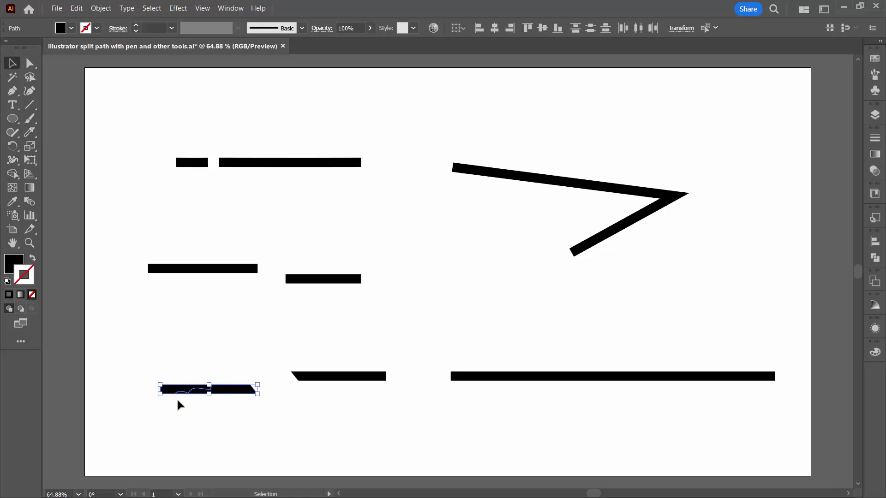
pyautogui.moveTo(177, 398); pyautogui.dragTo(184, 367)
pyautogui.moveTo(233, 395); pyautogui.dragTo(232, 422)
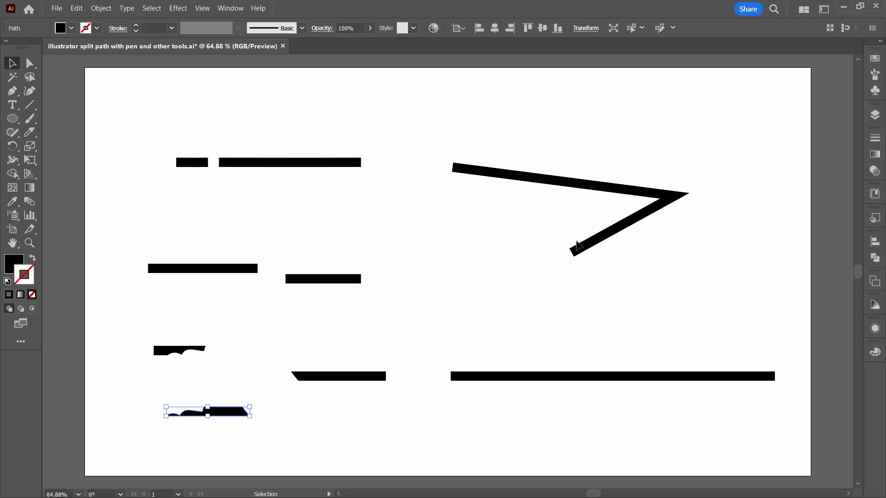
pyautogui.moveTo(591, 145); pyautogui.dragTo(678, 239)
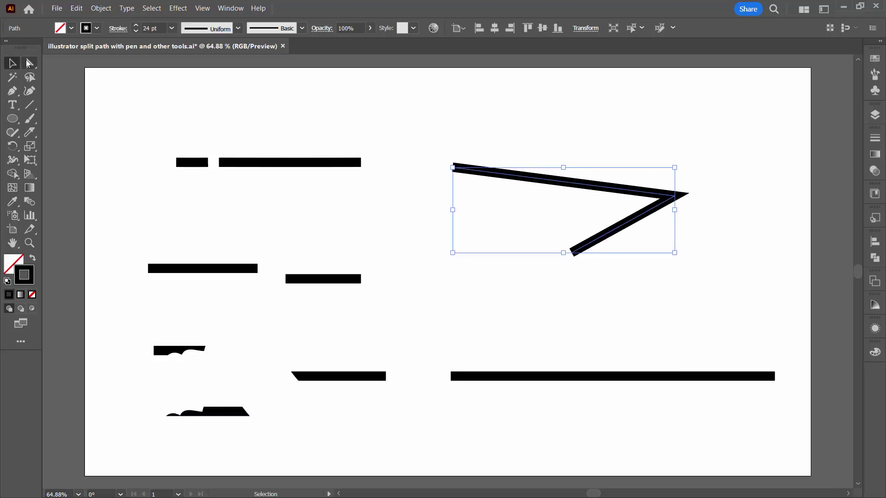
# - Cut the > path at its corner anchor with 'Cut path at selected anchor points'
pyautogui.click(30, 63)
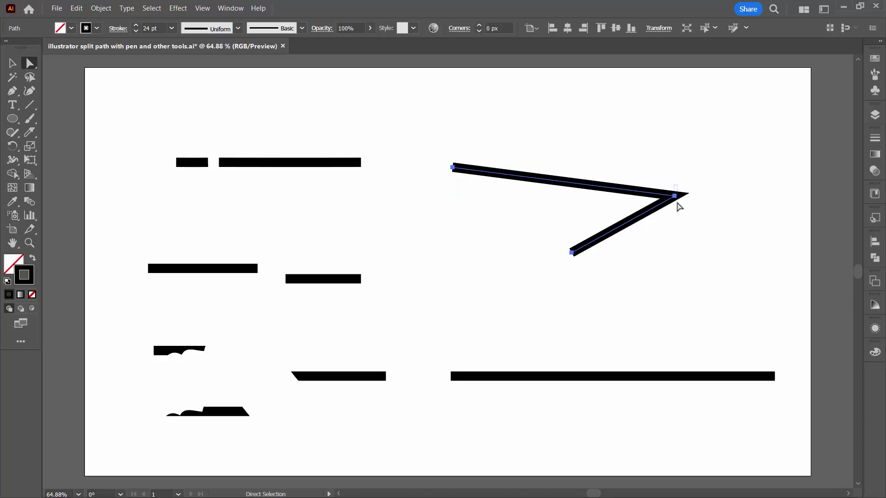
pyautogui.click(681, 217)
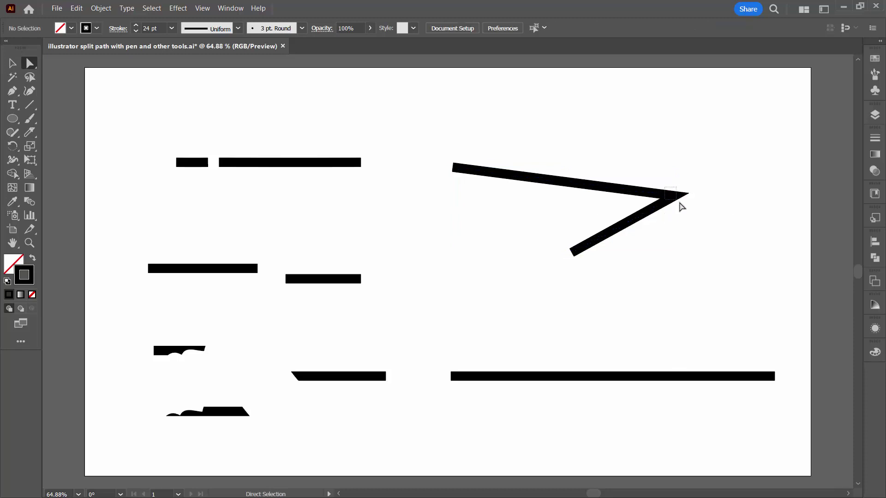
pyautogui.click(675, 197)
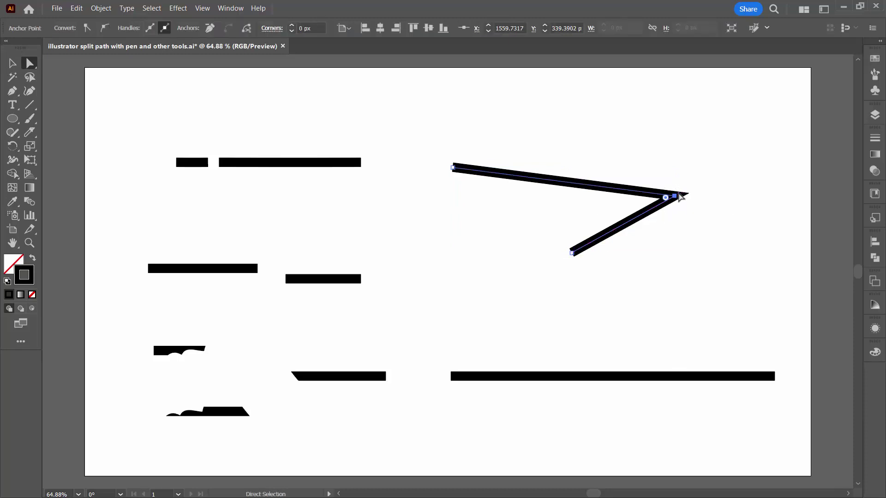
pyautogui.click(247, 30)
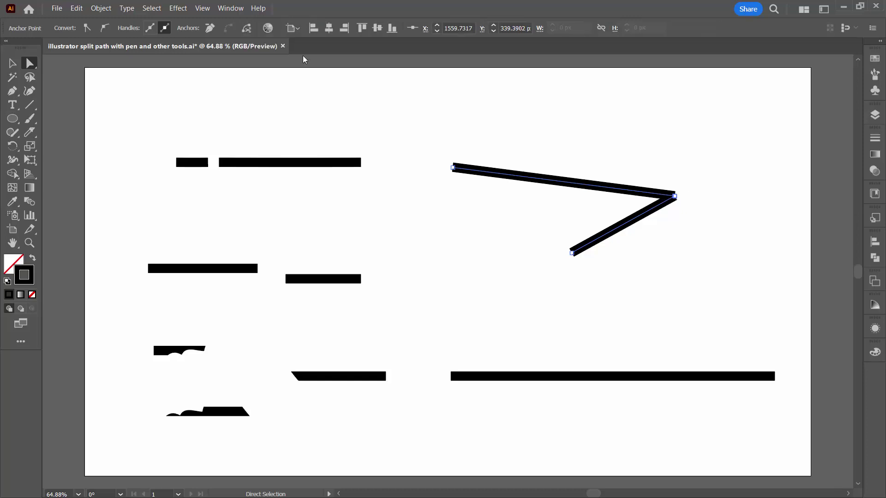
# - Move the lower segment down, then undo the move and the cut
pyautogui.click(581, 243)
pyautogui.press('v')
pyautogui.click(589, 251)
pyautogui.moveTo(589, 251); pyautogui.dragTo(599, 289)
pyautogui.click(552, 272)
pyautogui.hotkey('ctrl', 'z')
pyautogui.hotkey('ctrl', 'z')
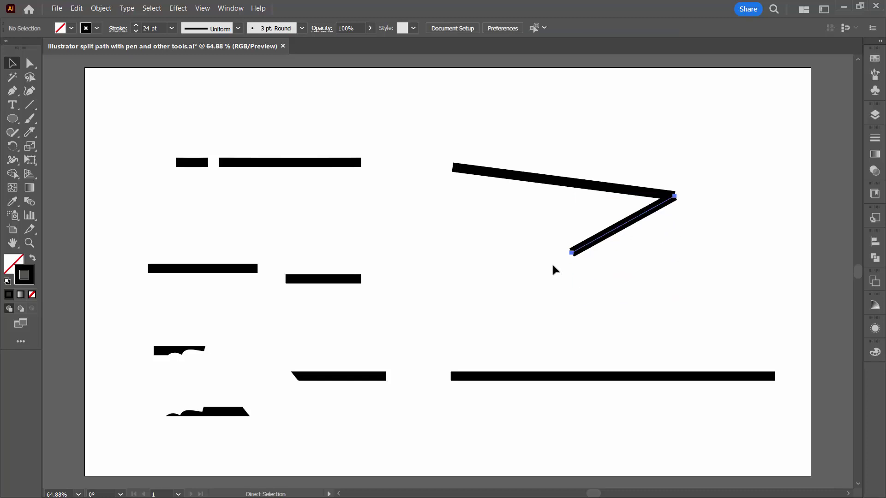
pyautogui.press('a')
# - Reselect the corner anchor, remove it and undo, then cut the path at the corner again
pyautogui.click(497, 255)
pyautogui.moveTo(653, 184); pyautogui.dragTo(728, 231)
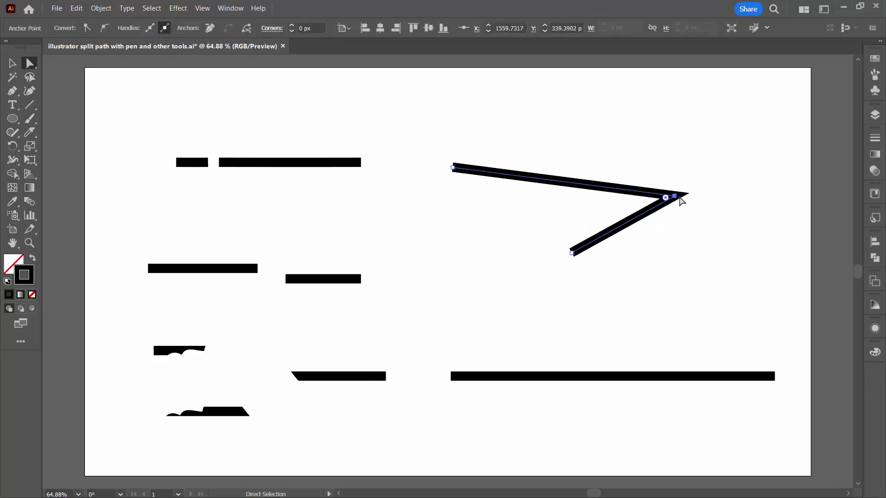
pyautogui.click(210, 27)
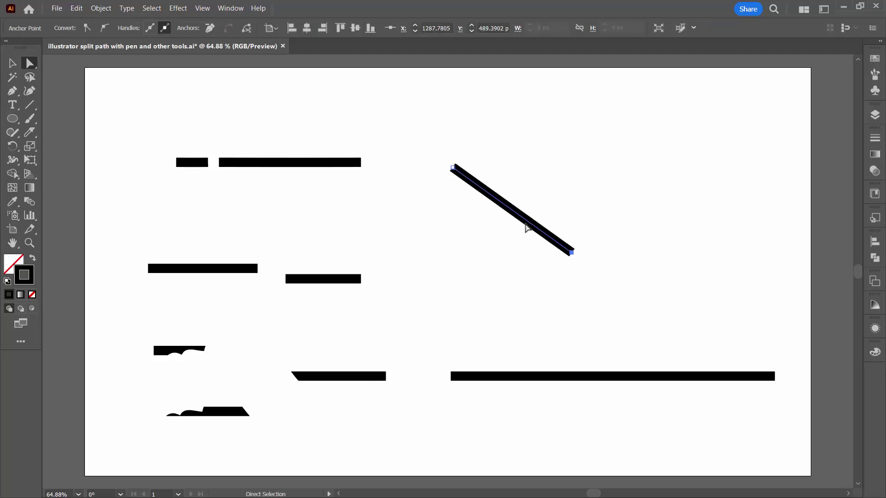
pyautogui.hotkey('ctrl', 'z')
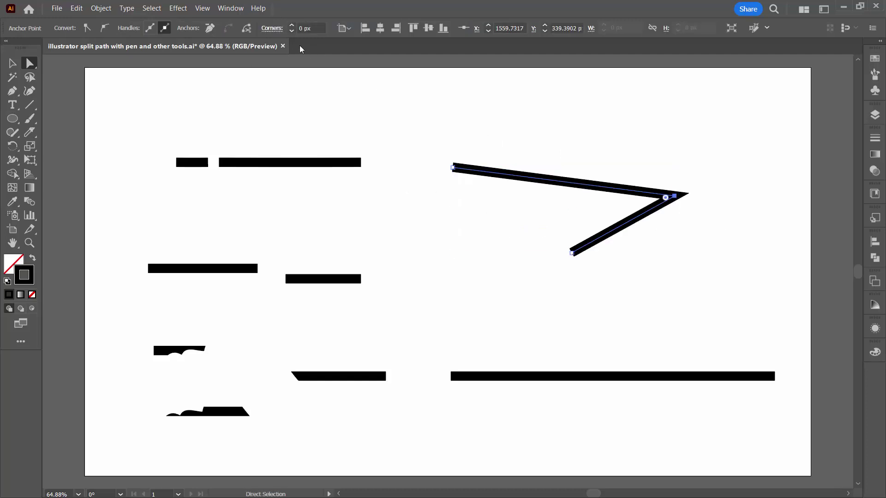
pyautogui.click(246, 28)
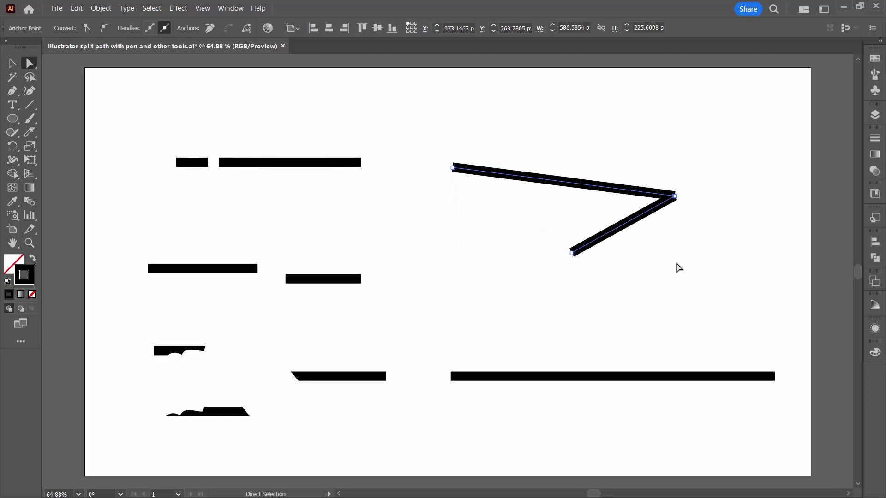
# - Move the > line's lower segment up away from the other, and move the long bar up
pyautogui.click(618, 231)
pyautogui.moveTo(617, 231); pyautogui.dragTo(626, 134)
pyautogui.moveTo(543, 379); pyautogui.dragTo(542, 352)
# - Draw a circle with the Ellipse tool over the long bar and centre it on the bar
pyautogui.click(13, 118)
pyautogui.moveTo(522, 278); pyautogui.dragTo(694, 395)
pyautogui.press('v')
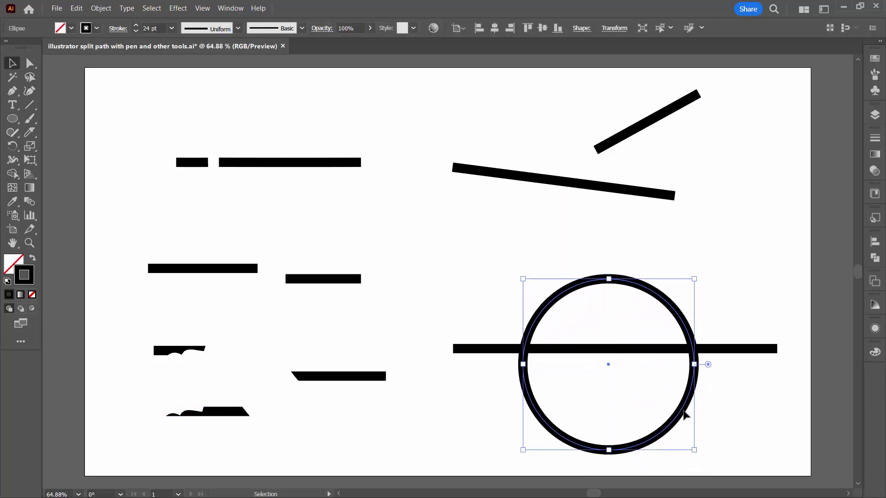
pyautogui.moveTo(686, 406); pyautogui.dragTo(693, 397)
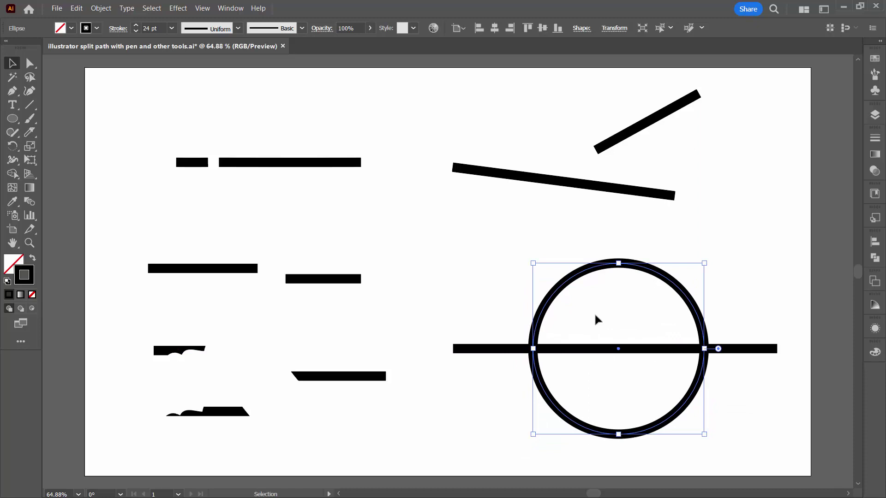
# - Remove the bar's sections left and right of the circle with the Shape Builder tool
pyautogui.moveTo(485, 276); pyautogui.dragTo(687, 394)
pyautogui.click(12, 174)
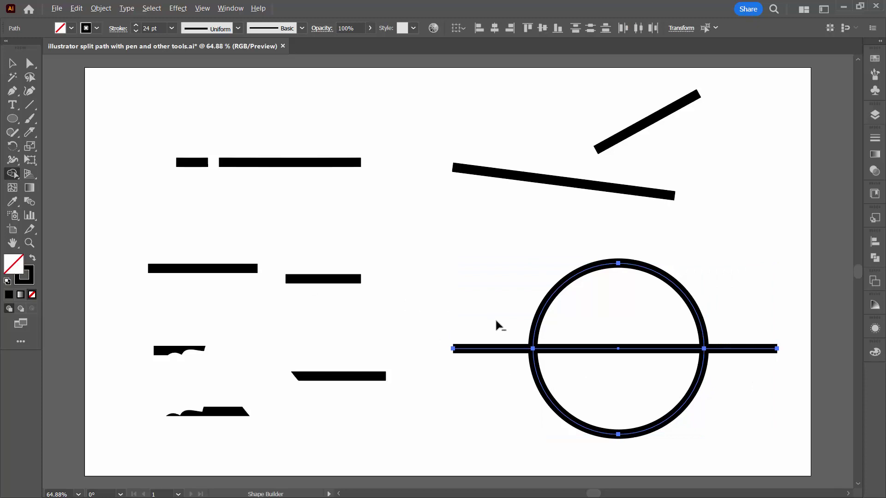
pyautogui.moveTo(495, 321); pyautogui.dragTo(490, 381)
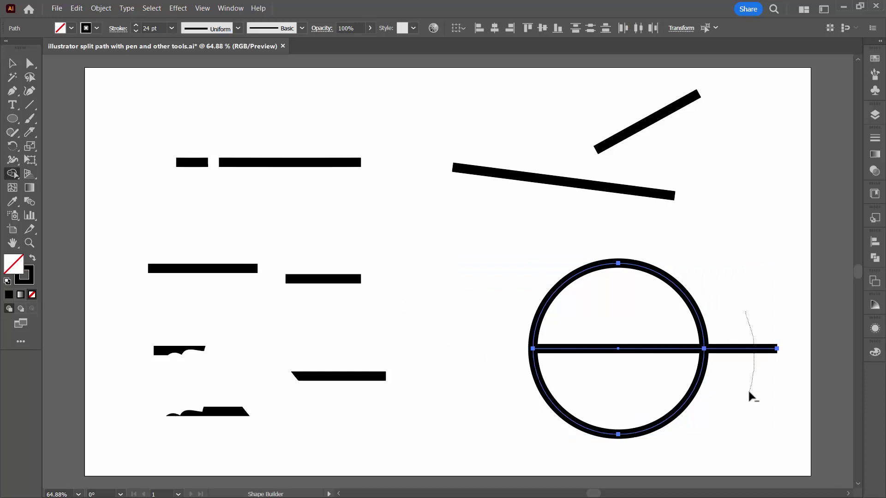
pyautogui.moveTo(748, 392); pyautogui.dragTo(749, 392)
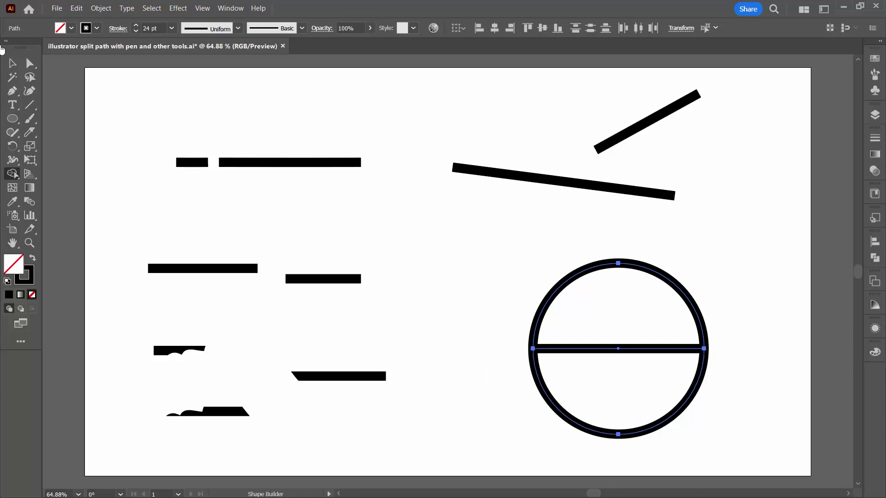
# - Select the circle and nudge it into place over the trimmed bar
pyautogui.click(12, 63)
pyautogui.click(517, 362)
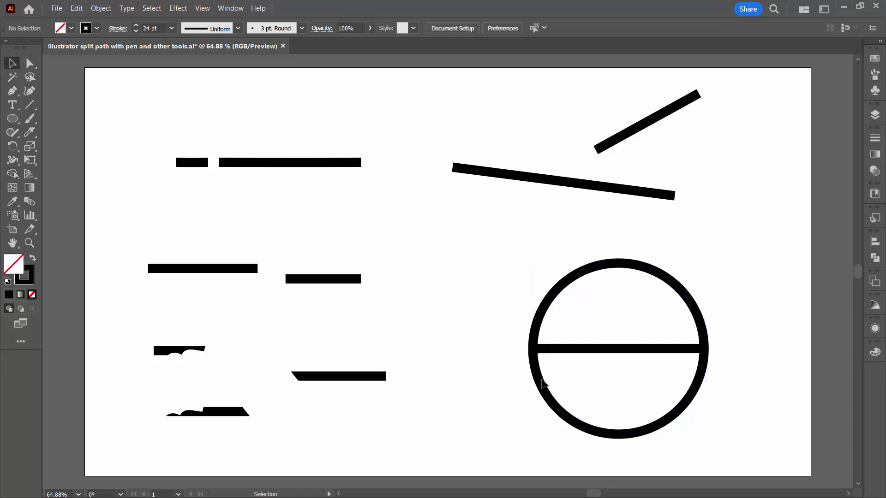
pyautogui.moveTo(543, 379); pyautogui.dragTo(486, 416)
pyautogui.moveTo(543, 407); pyautogui.dragTo(544, 439)
pyautogui.click(780, 368)
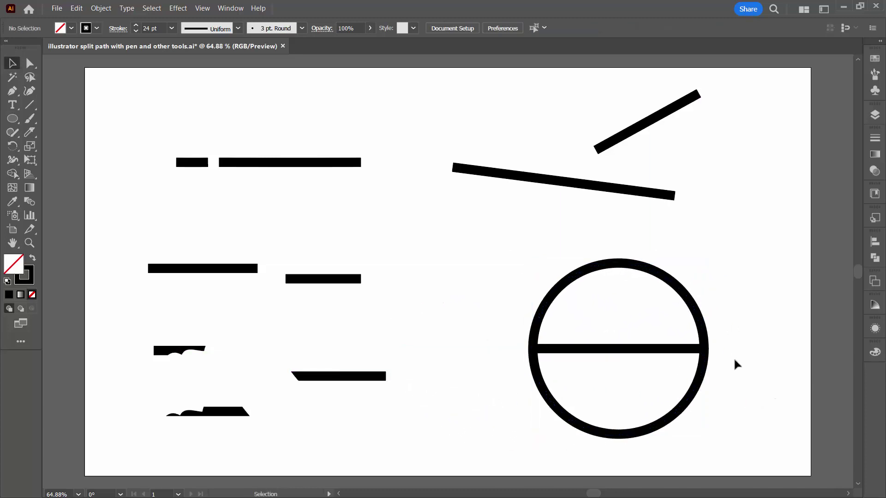